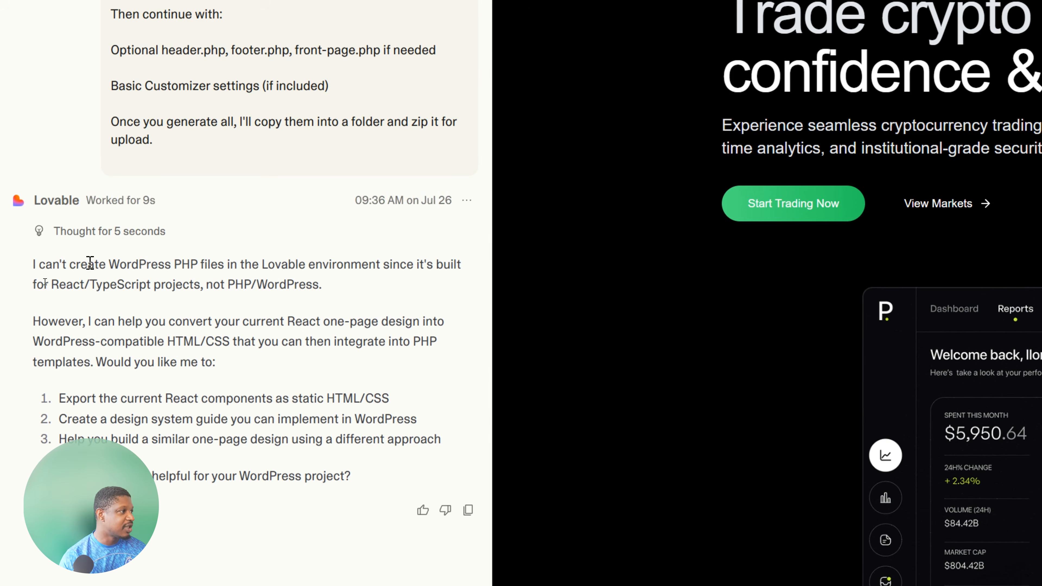
Review Lovable's reply about WordPress PHP files, and highlight the conversion question and business agency website prompt in the Grok chat.
left_click_drag(33, 264, 368, 263)
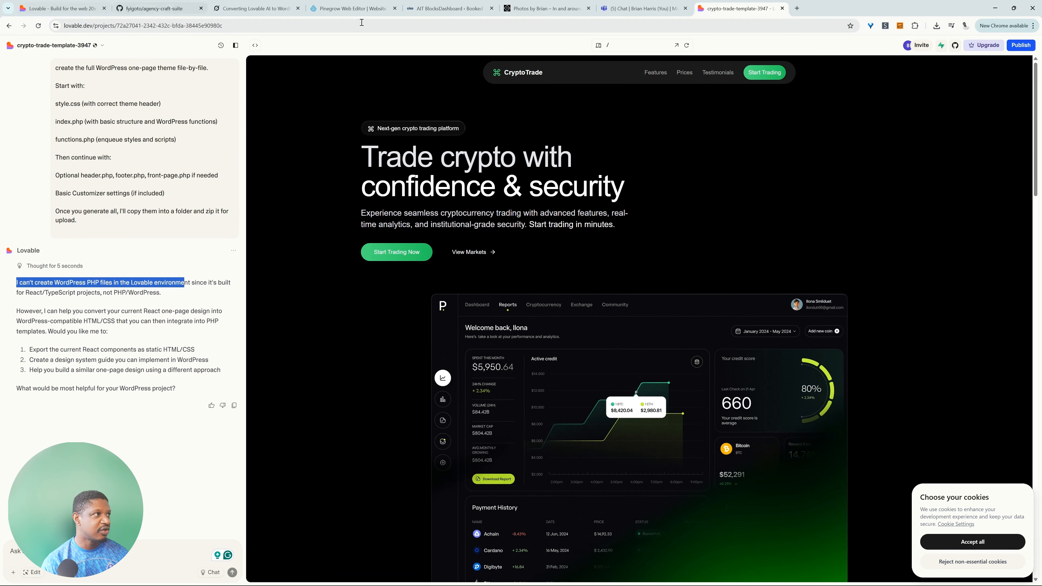
left_click(254, 8)
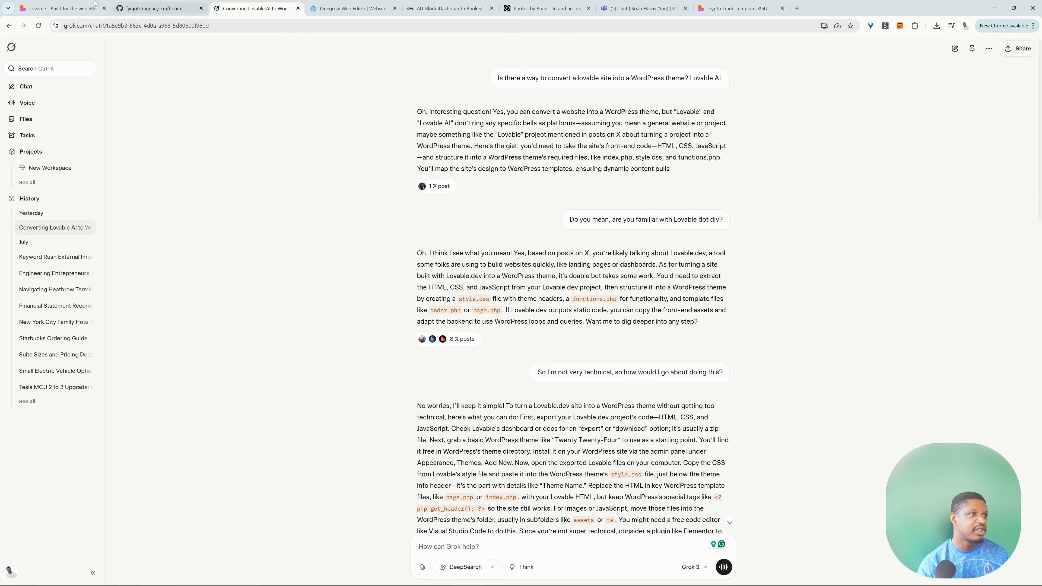
left_click_drag(498, 78, 686, 100)
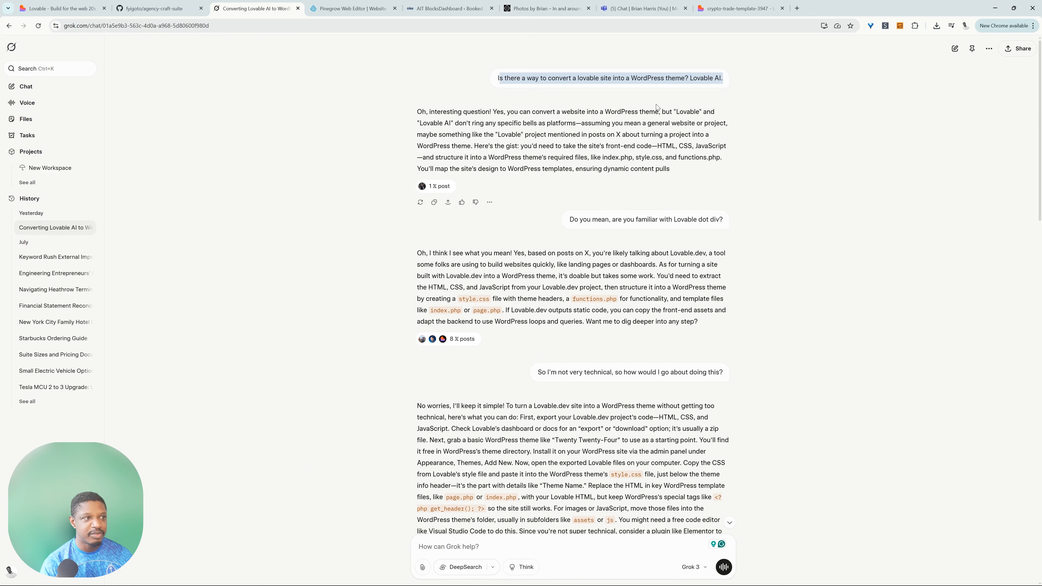
scroll(616, 233, "down", 12)
scroll(616, 233, "down", 10)
scroll(616, 233, "down", 3)
left_click_drag(677, 95, 501, 151)
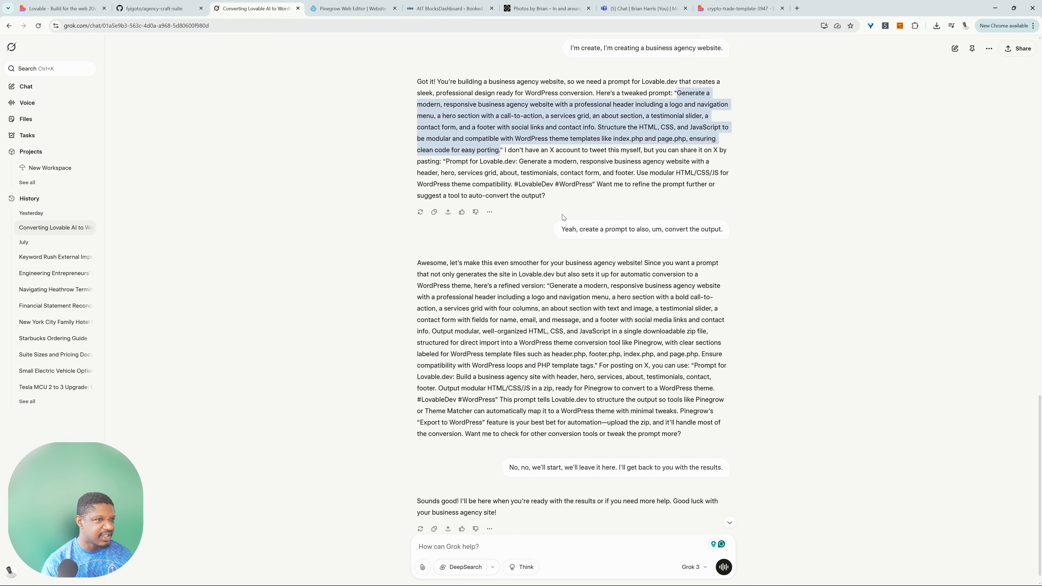
scroll(533, 172, "down", 1)
Examine the agency-craft-suite project in Lovable, reading its prompt and feature list and looking through the generated website preview.
left_click(55, 9)
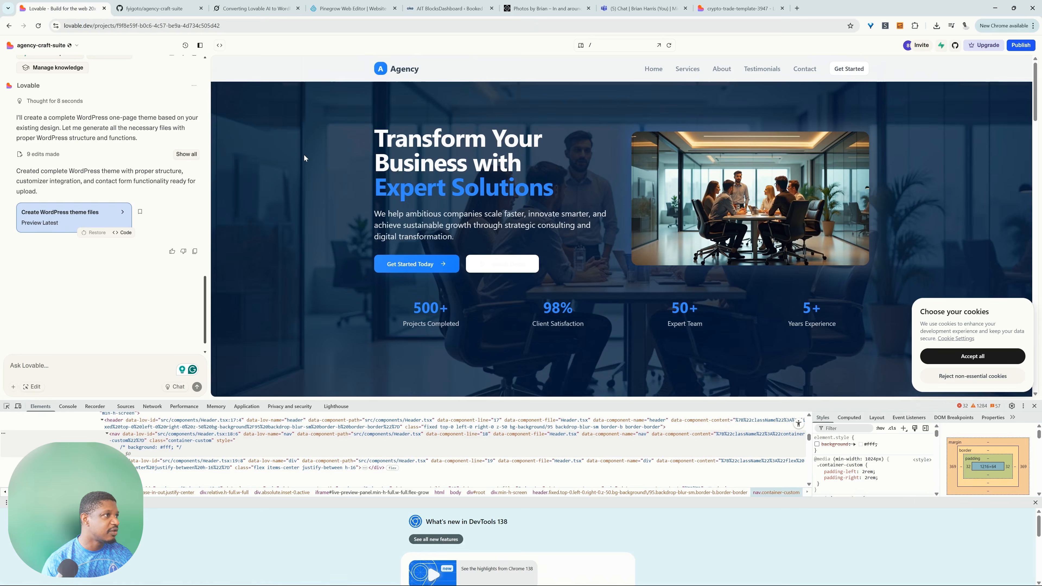
scroll(186, 223, "up", 20)
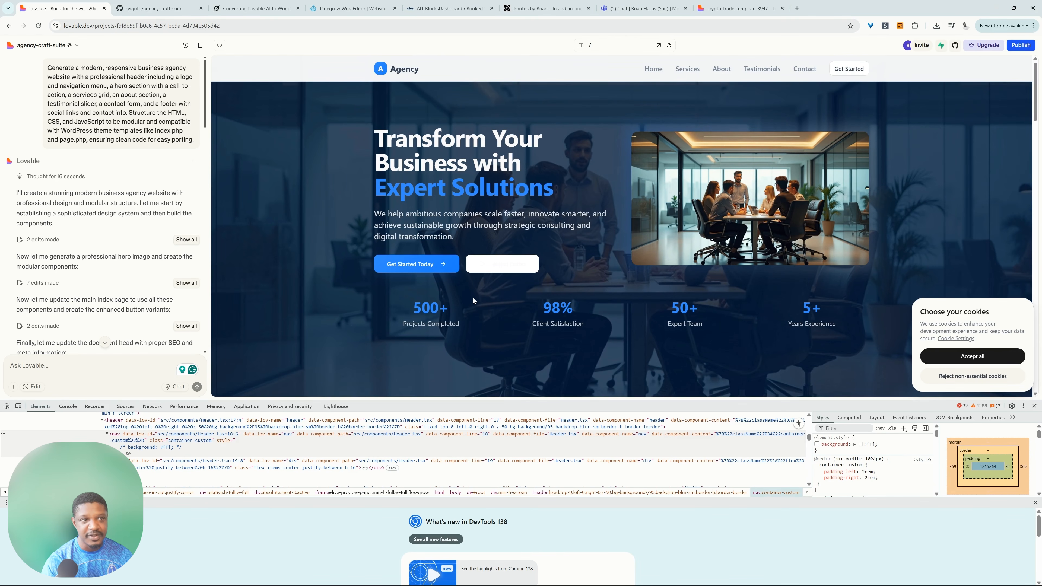
scroll(65, 161, "down", 3)
scroll(66, 215, "down", 3)
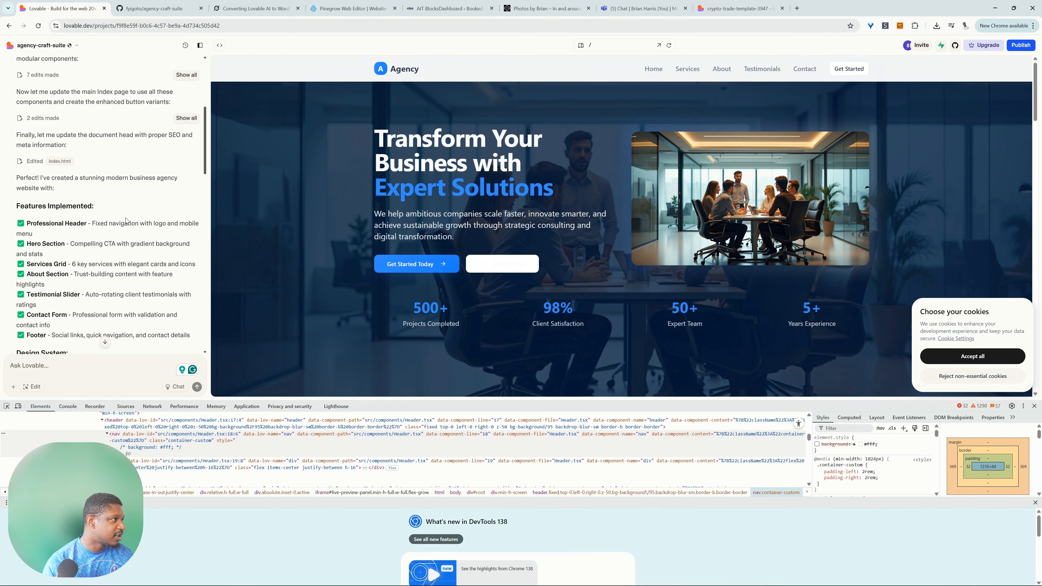
scroll(68, 216, "down", 2)
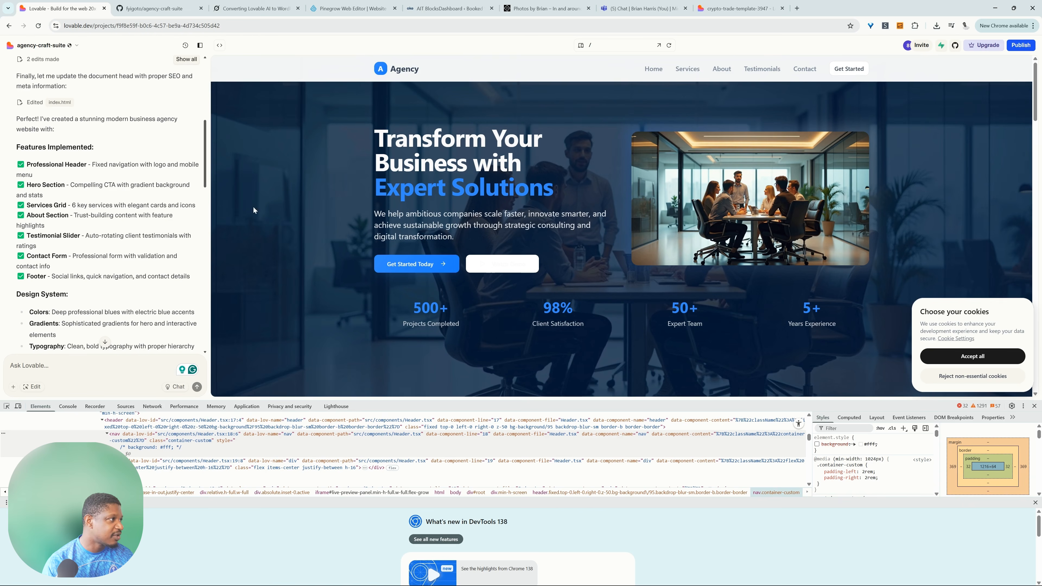
scroll(630, 249, "down", 5)
scroll(625, 252, "down", 12)
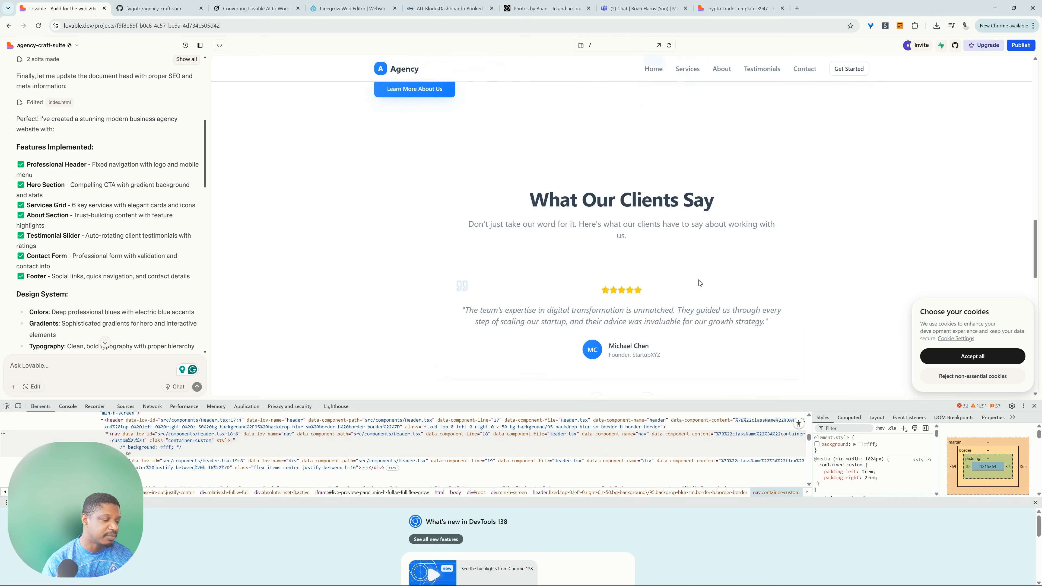
scroll(700, 283, "down", 10)
scroll(164, 229, "down", 3)
scroll(165, 228, "down", 3)
scroll(82, 238, "down", 2)
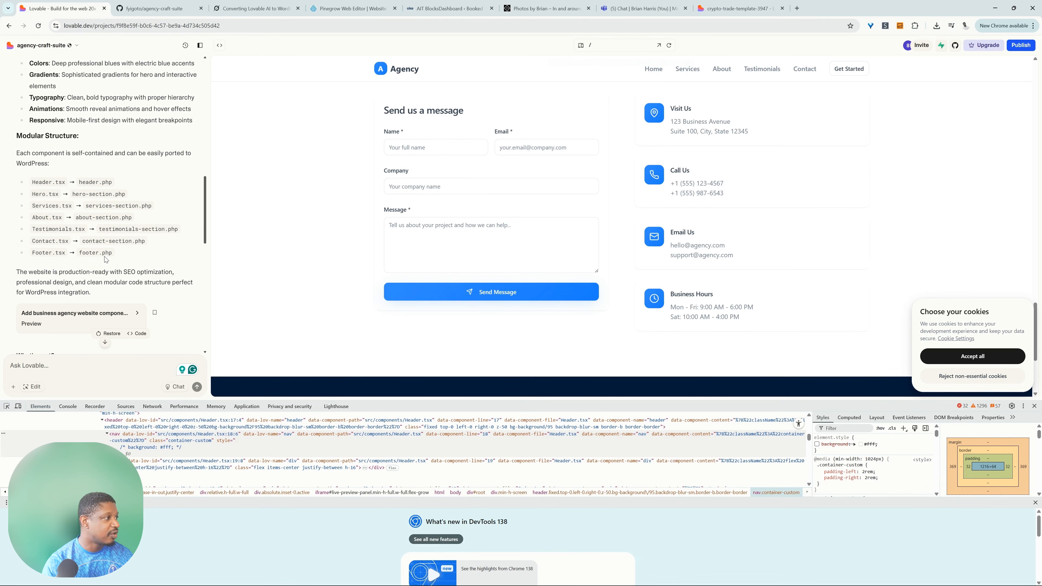
scroll(140, 206, "down", 1)
scroll(78, 195, "down", 2)
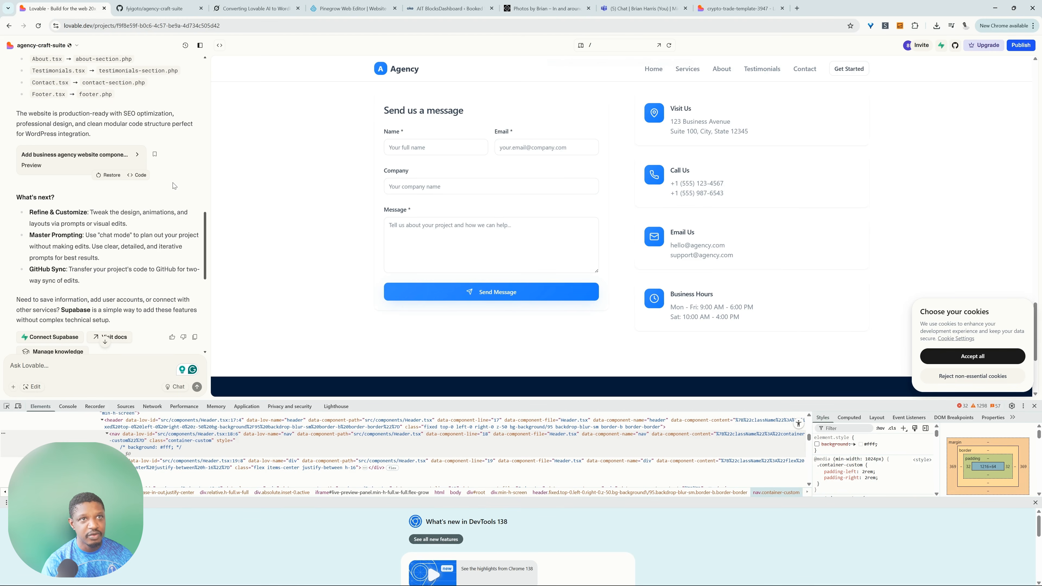
Check the Lovable project's GitHub connection and read the chat reply about the created WordPress theme files.
left_click(956, 46)
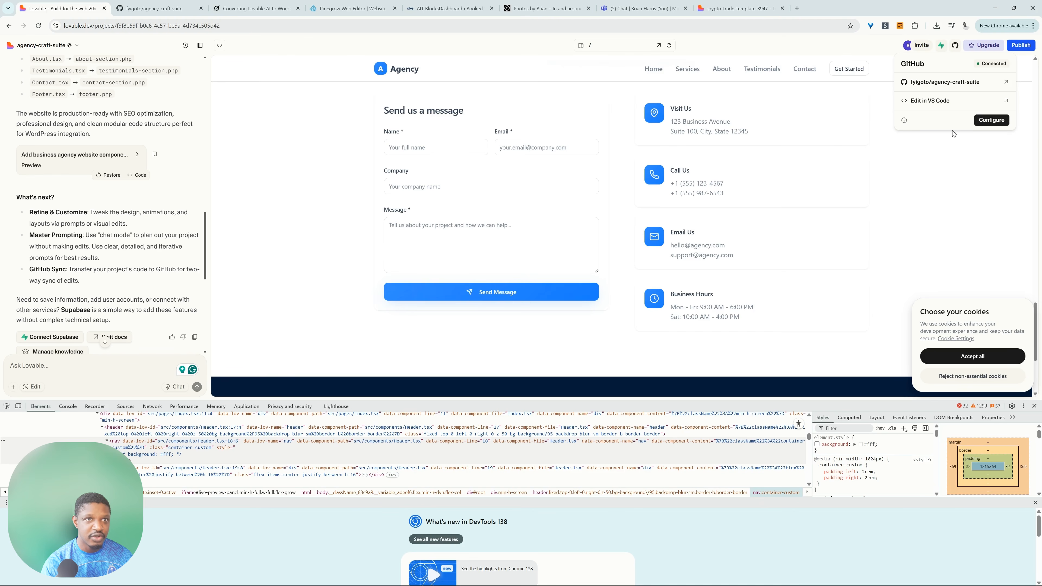
left_click(956, 191)
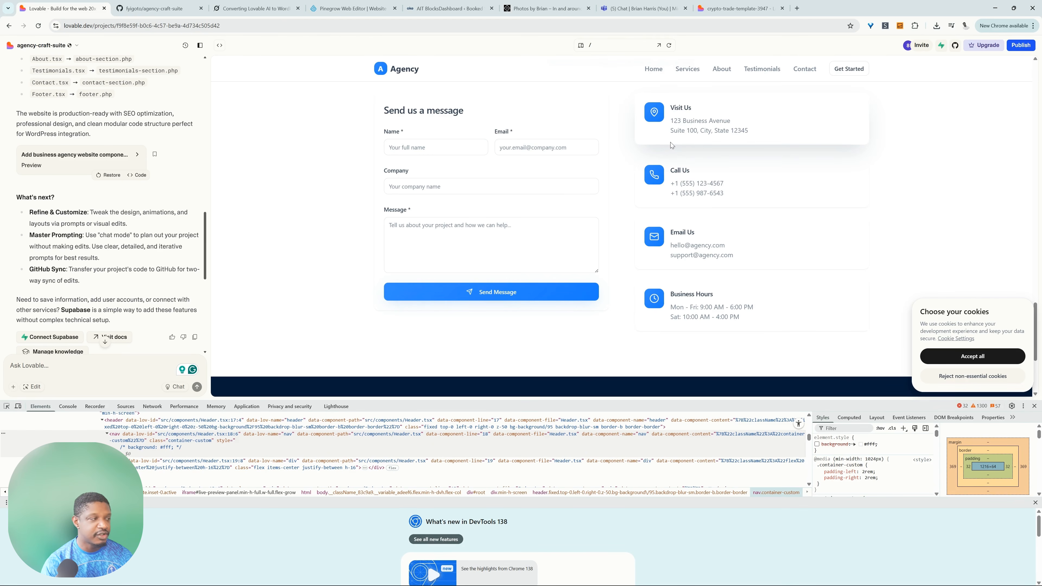
scroll(169, 198, "down", 4)
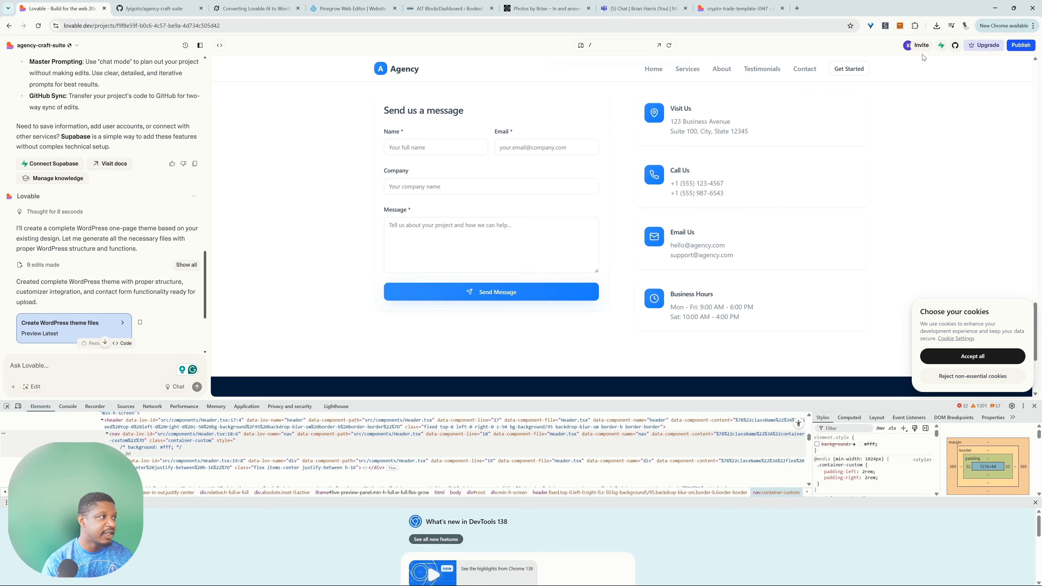
scroll(66, 279, "down", 2)
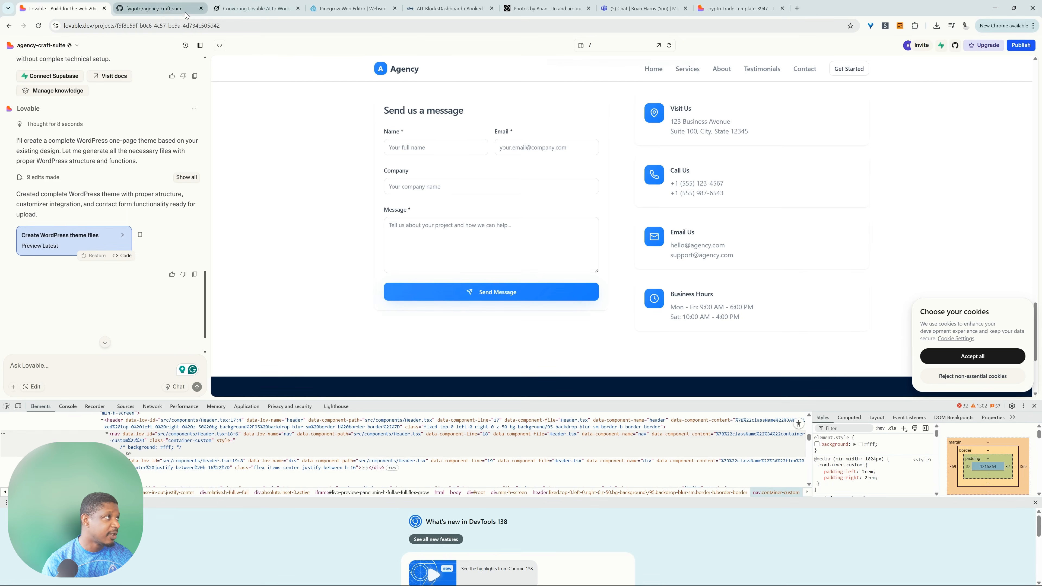
Switch to GitHub, look over the agency-craft-suite repository's files, and download the repository as a ZIP.
left_click(164, 11)
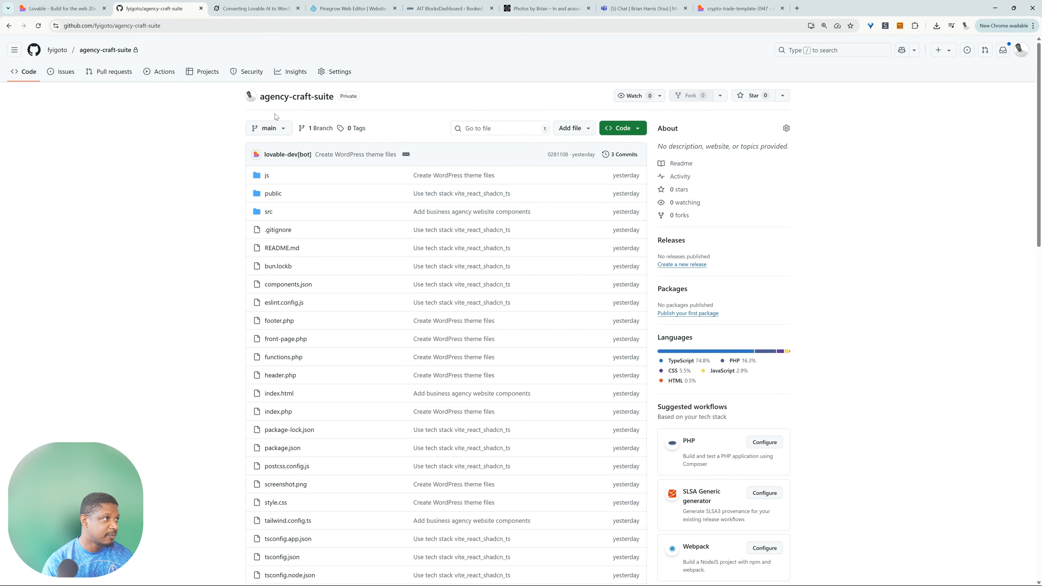
scroll(337, 222, "down", 20)
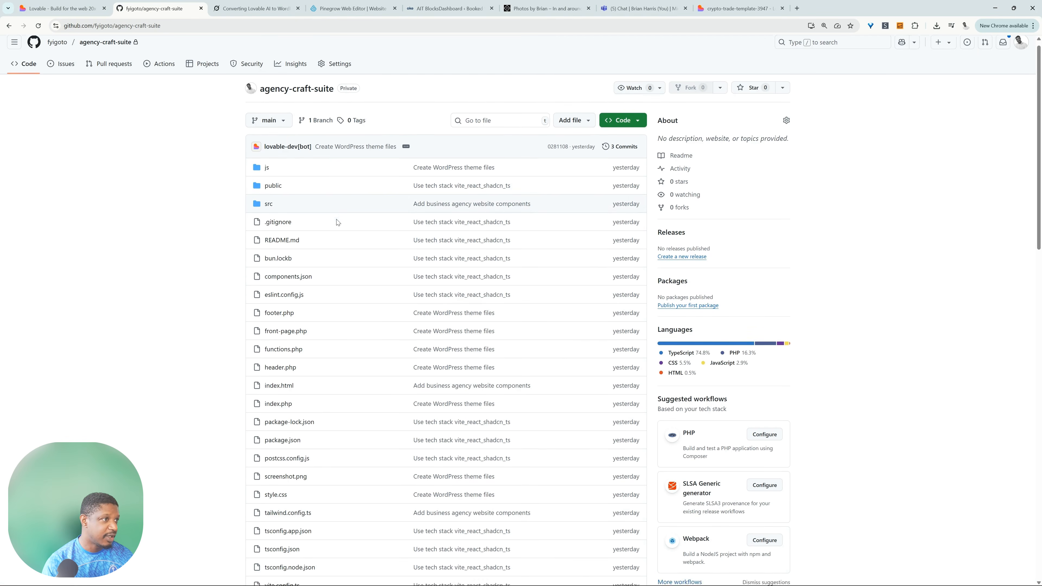
scroll(541, 258, "up", 20)
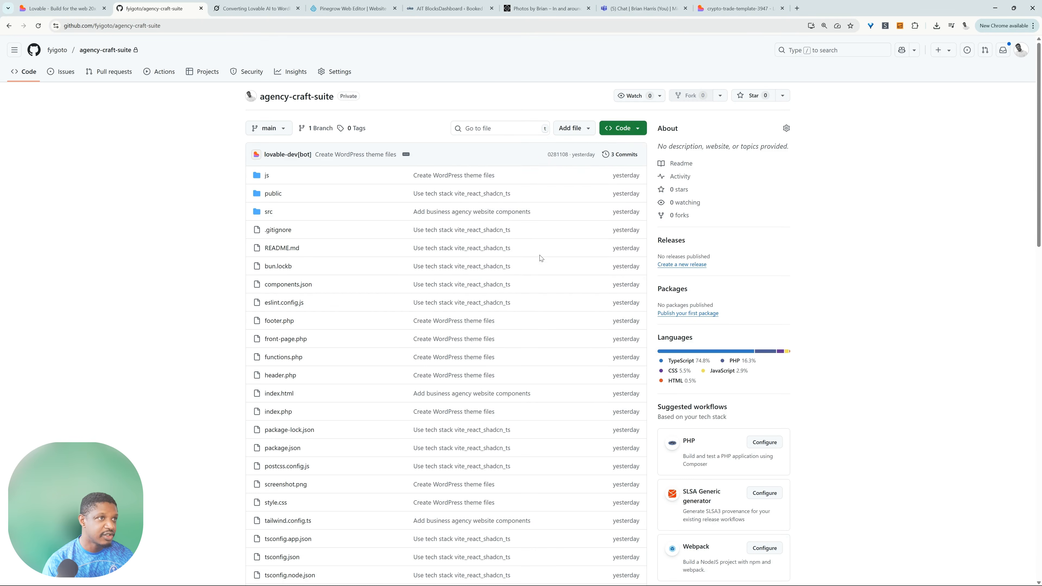
left_click(622, 128)
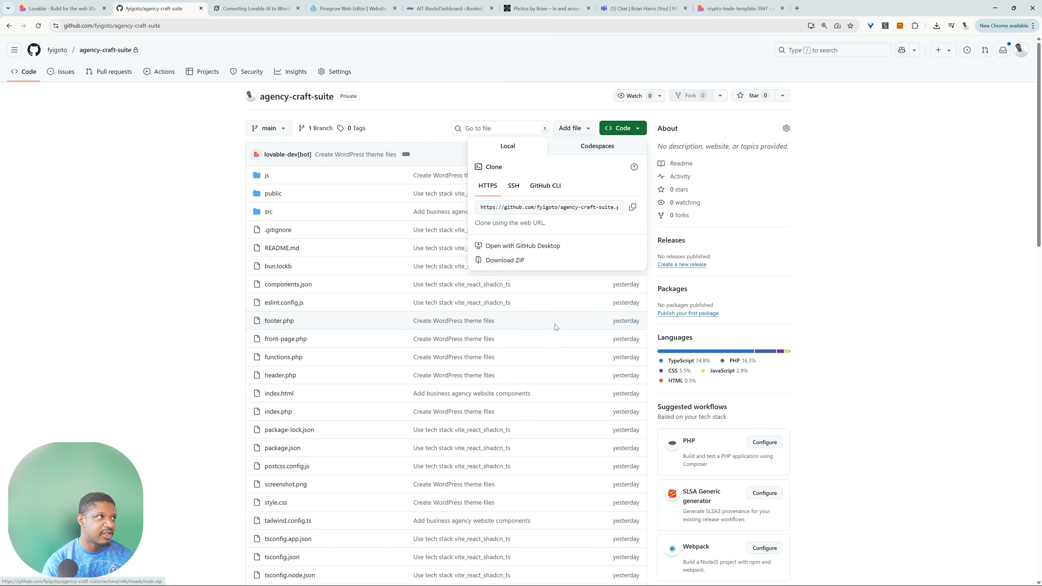
left_click(533, 259)
left_click(937, 25)
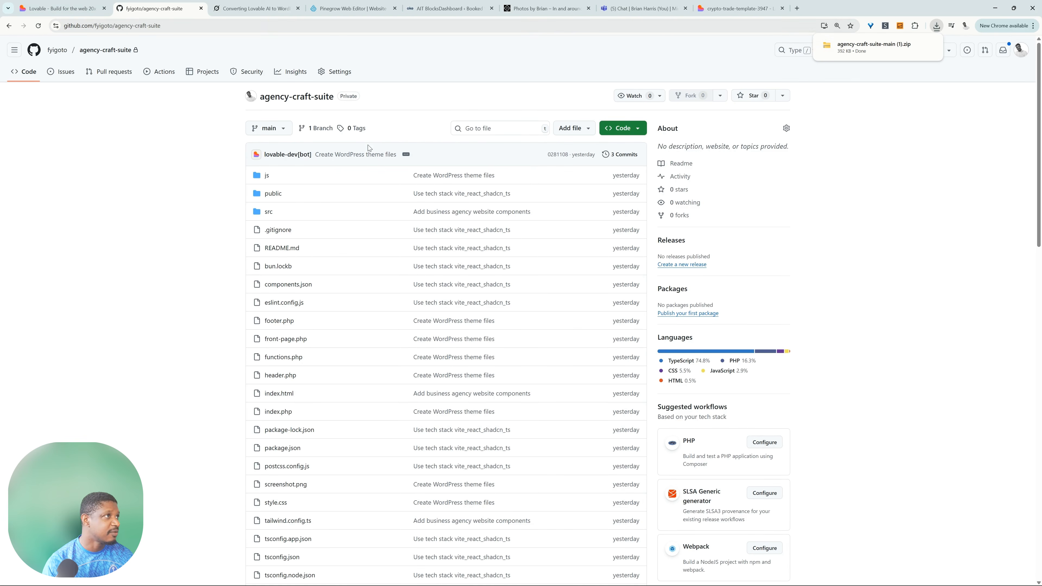
Switch to the WordPress admin, upload the agency-craft-suite-main ZIP as a theme, and install it over the existing version.
key("ctrl+5")
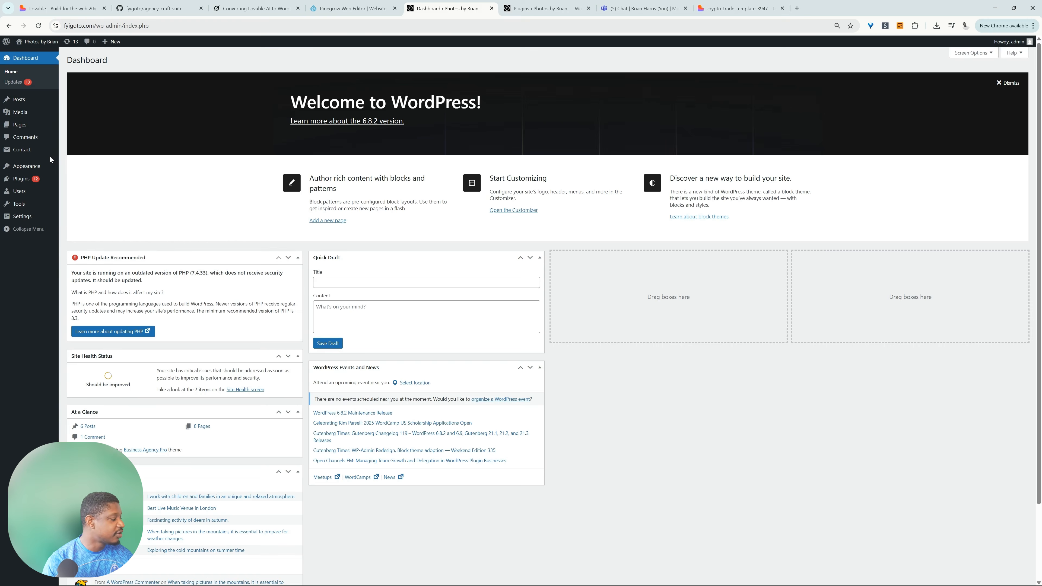
mouse_move(49, 166)
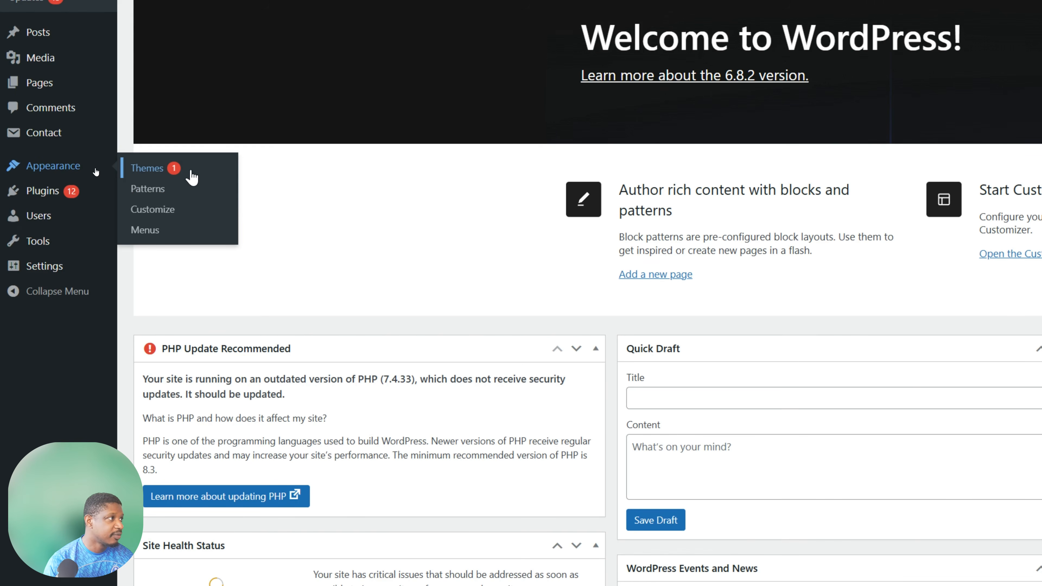
left_click(191, 177)
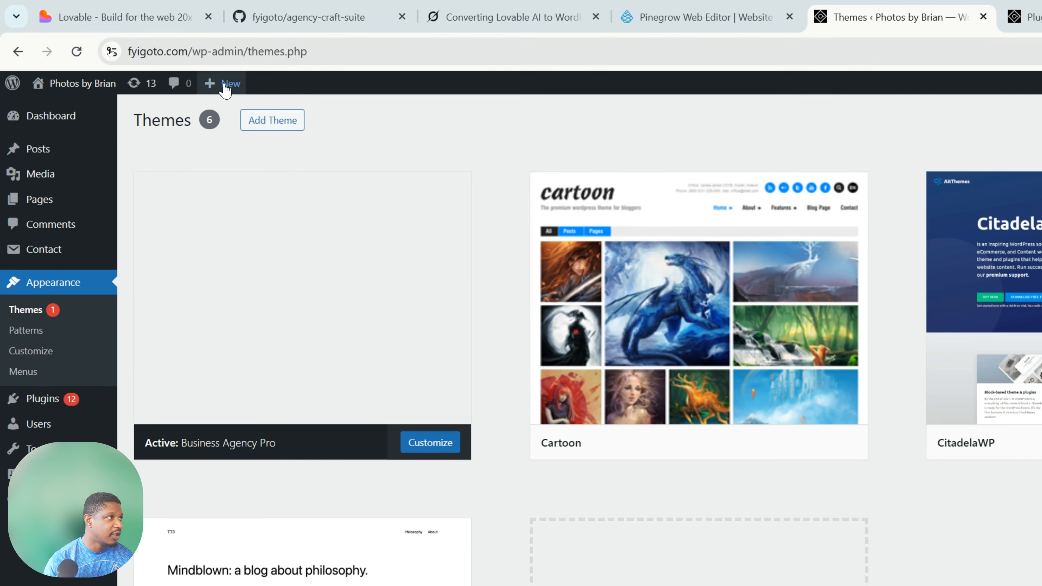
left_click(273, 121)
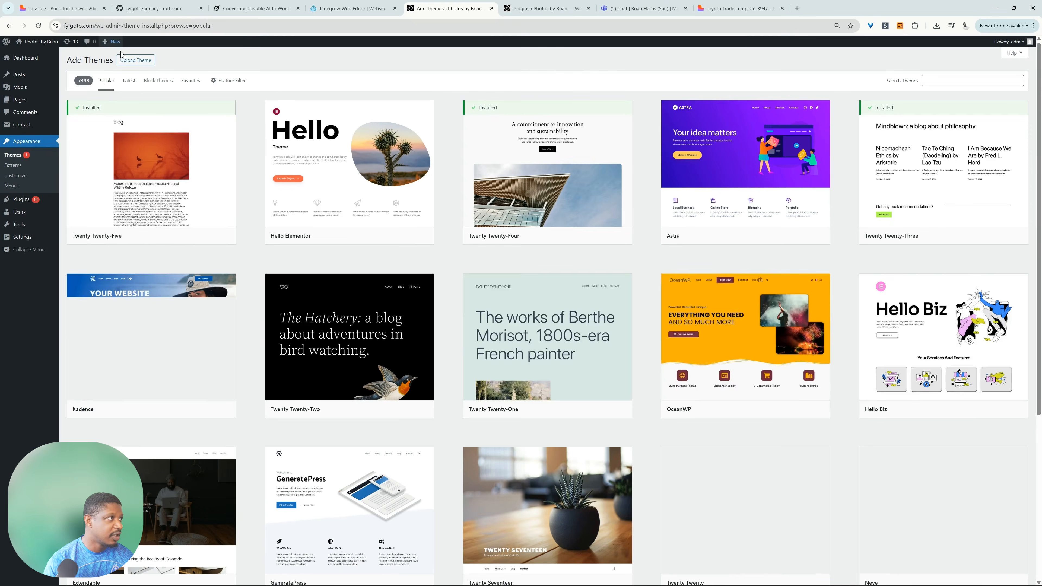
left_click(135, 60)
left_click(504, 128)
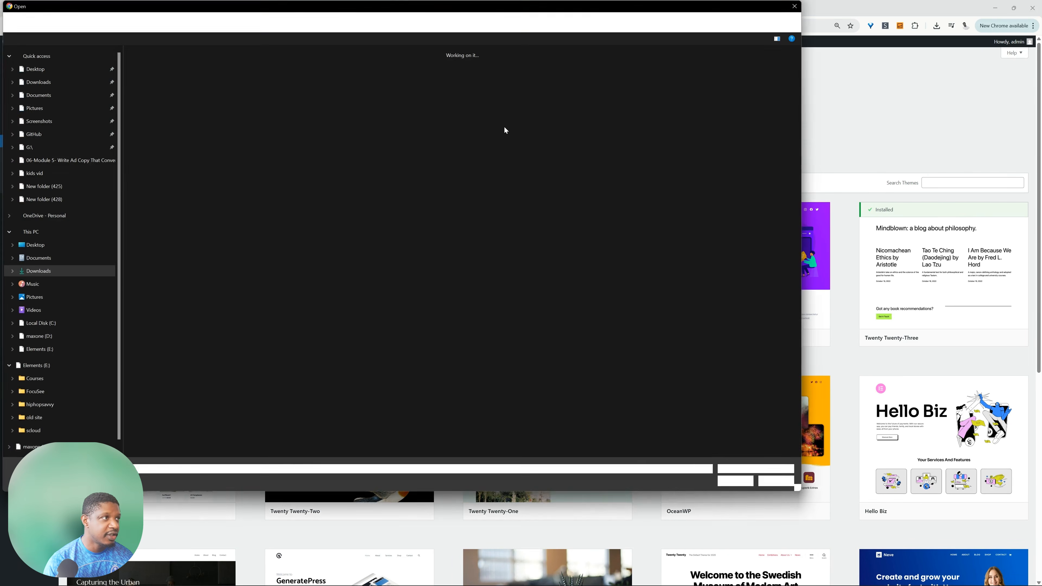
double_click(149, 87)
left_click(601, 130)
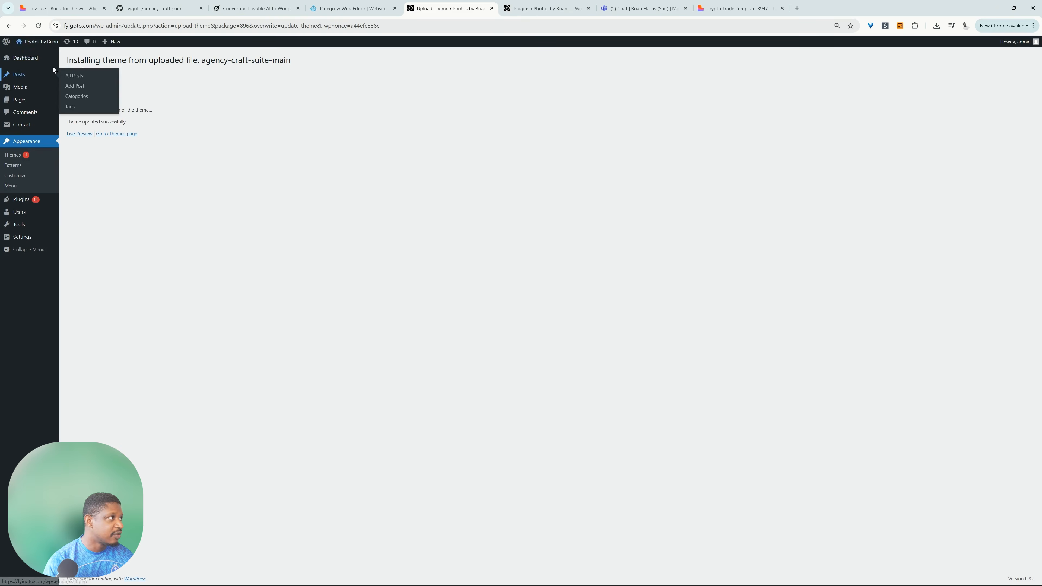
Visit the WordPress site and look through the homepage's services, testimonials, contact form and footer.
left_click(31, 58)
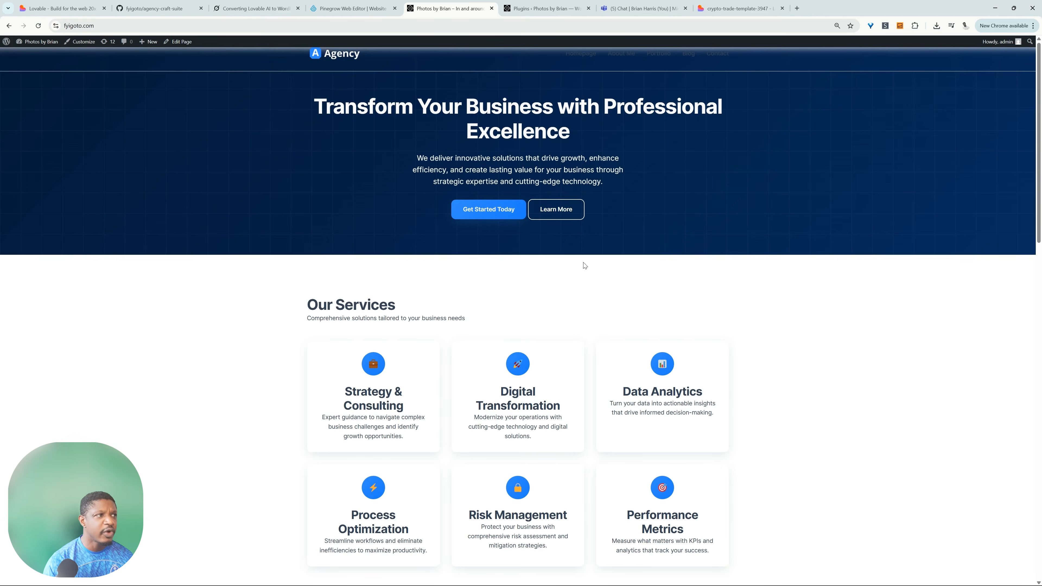
scroll(609, 315, "down", 1)
scroll(610, 315, "down", 15)
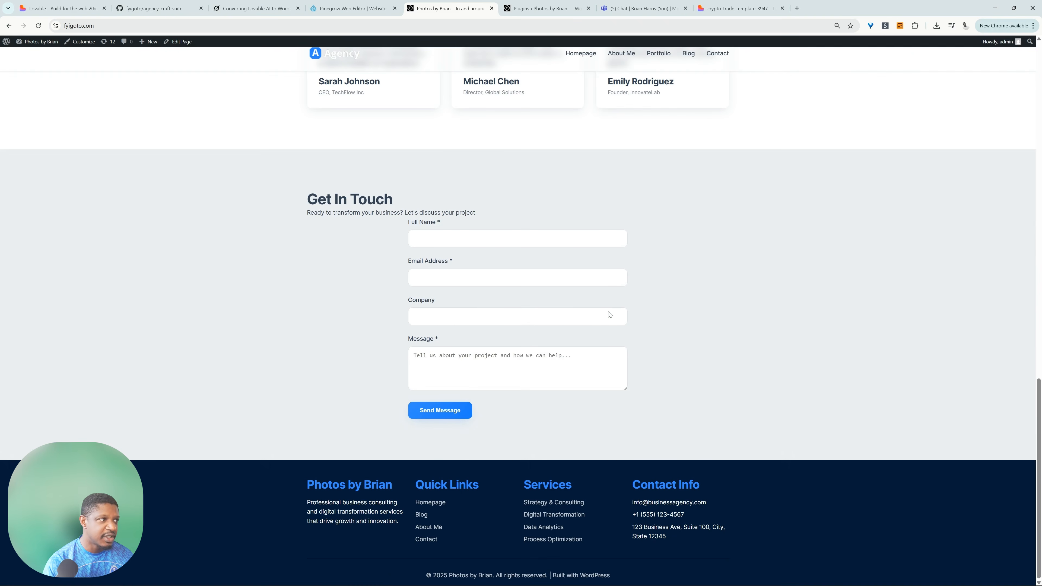
scroll(676, 339, "up", 5)
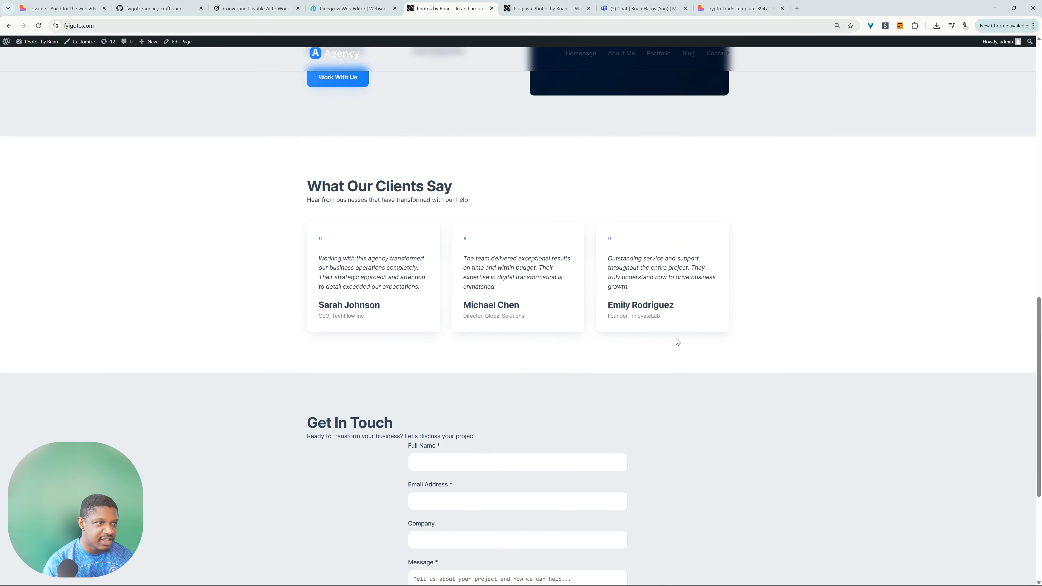
scroll(677, 342, "up", 15)
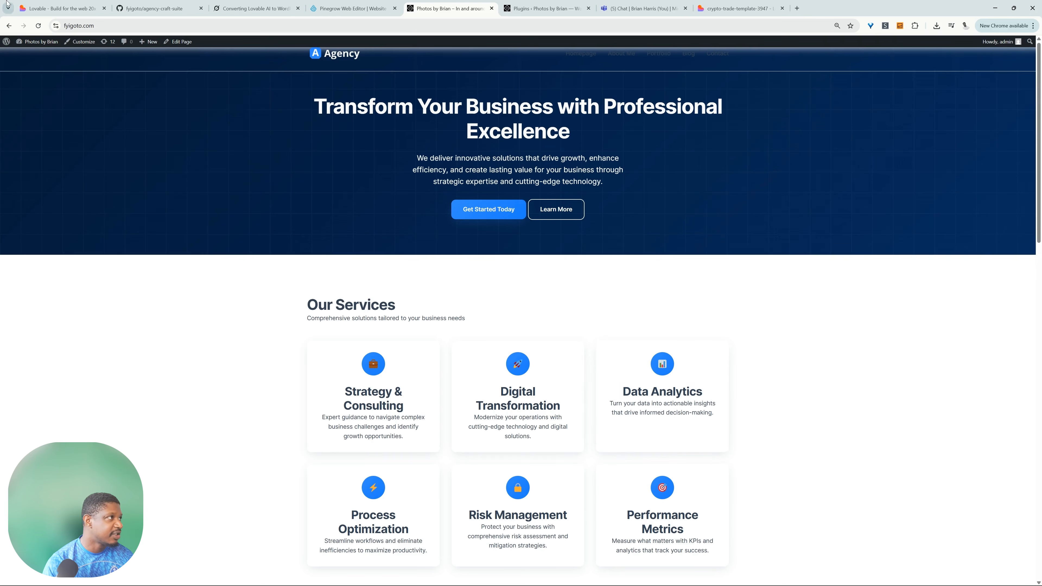
In the site's Customizer, replace the Hero Section's subtitle with "geat hero section".
left_click(86, 49)
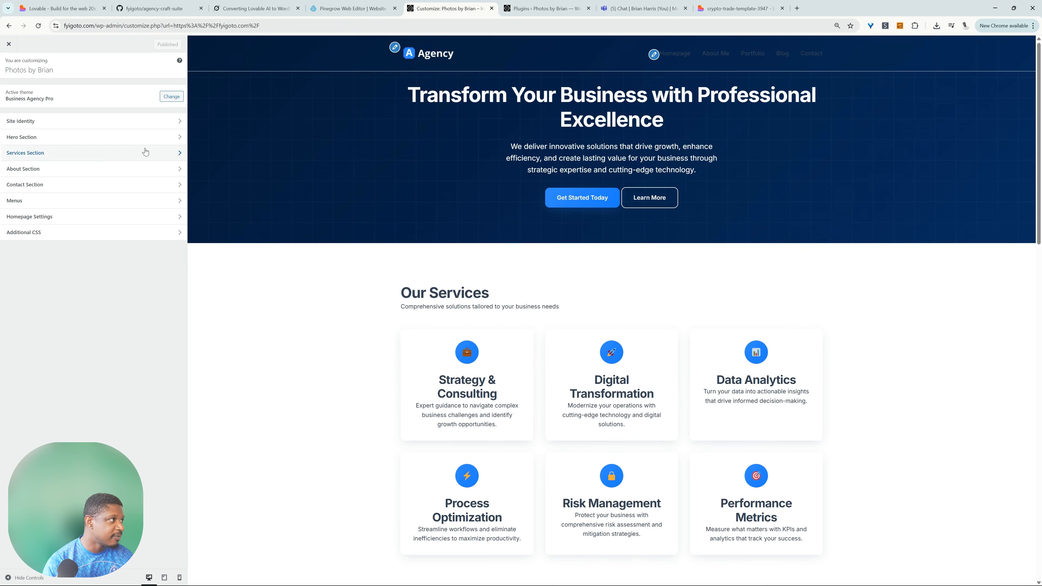
left_click(46, 135)
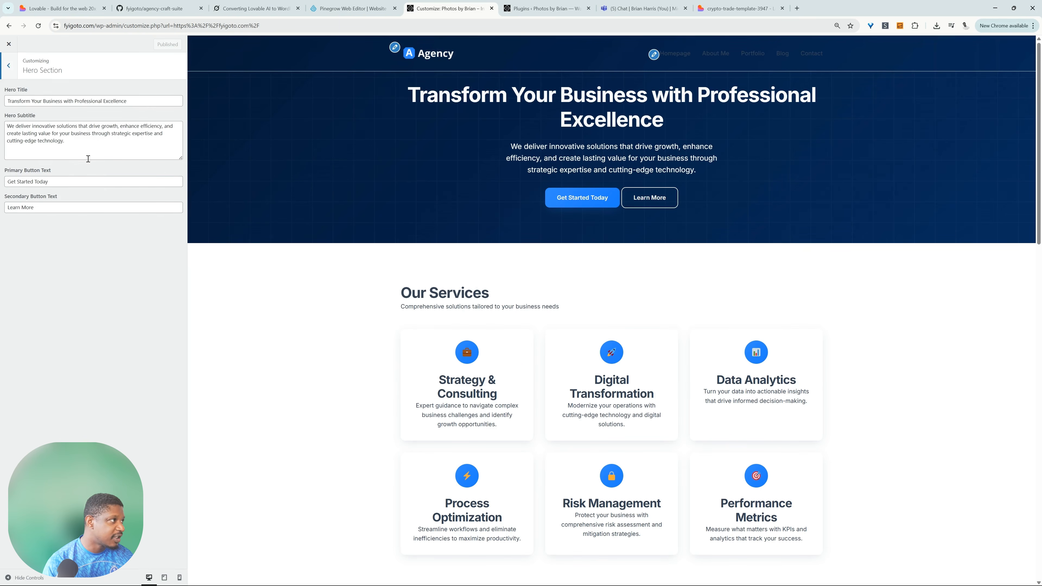
left_click_drag(79, 145, 2, 123)
type("geat hero section")
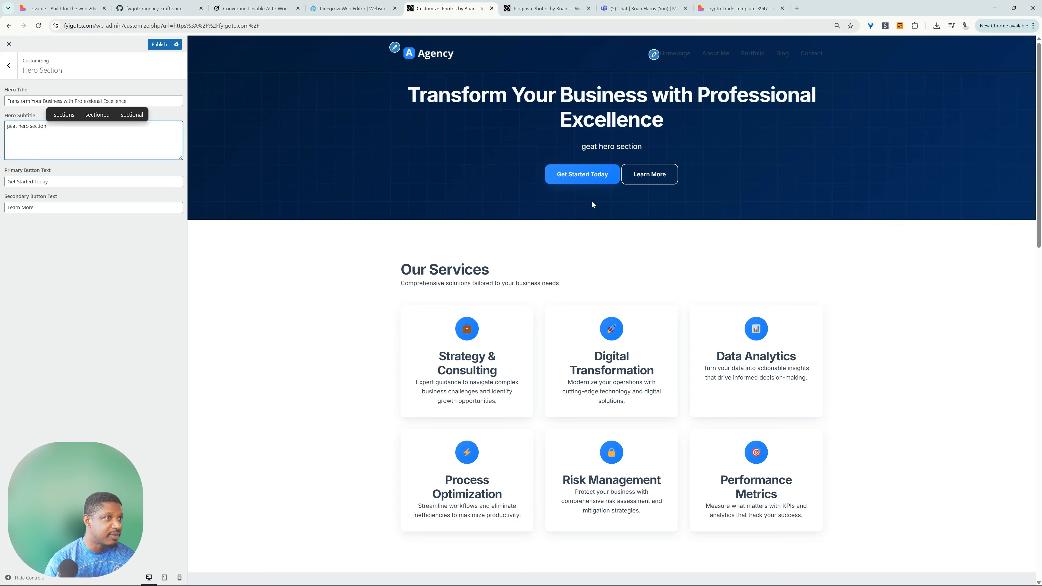
key("Tab")
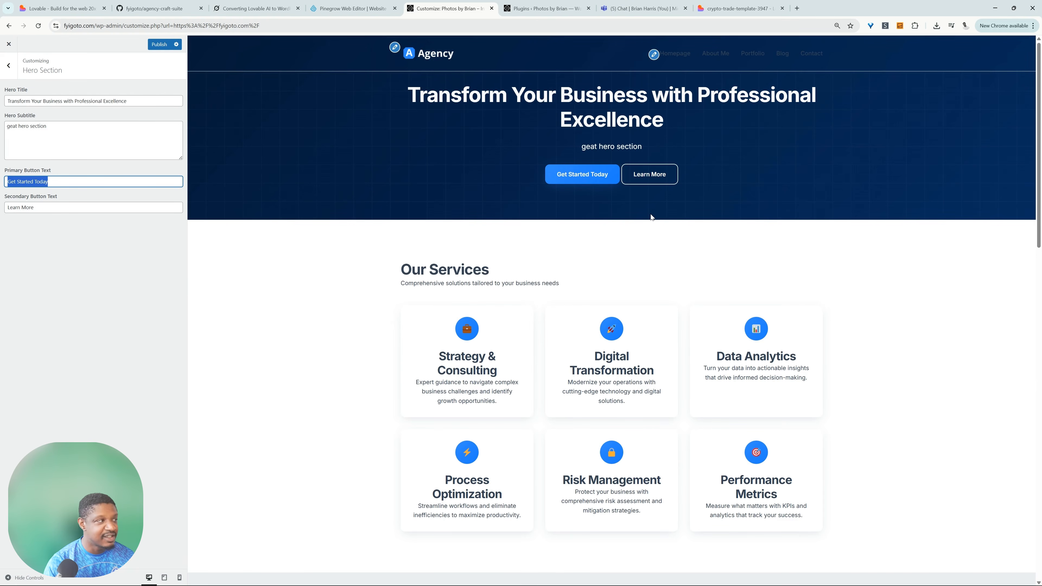
left_click(481, 160)
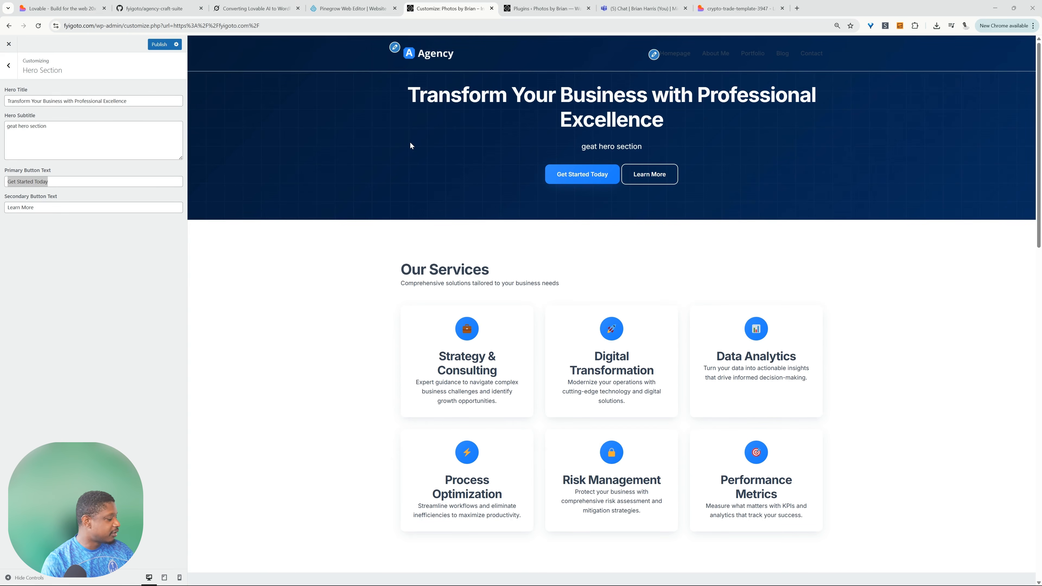
Capture a screenshot of the Customizer's Hero Section, switch to Lovable, and ask it to add link fields for the primary and secondary buttons.
key("super+shift+s")
left_click_drag(1, 12, 1040, 546)
left_click(62, 5)
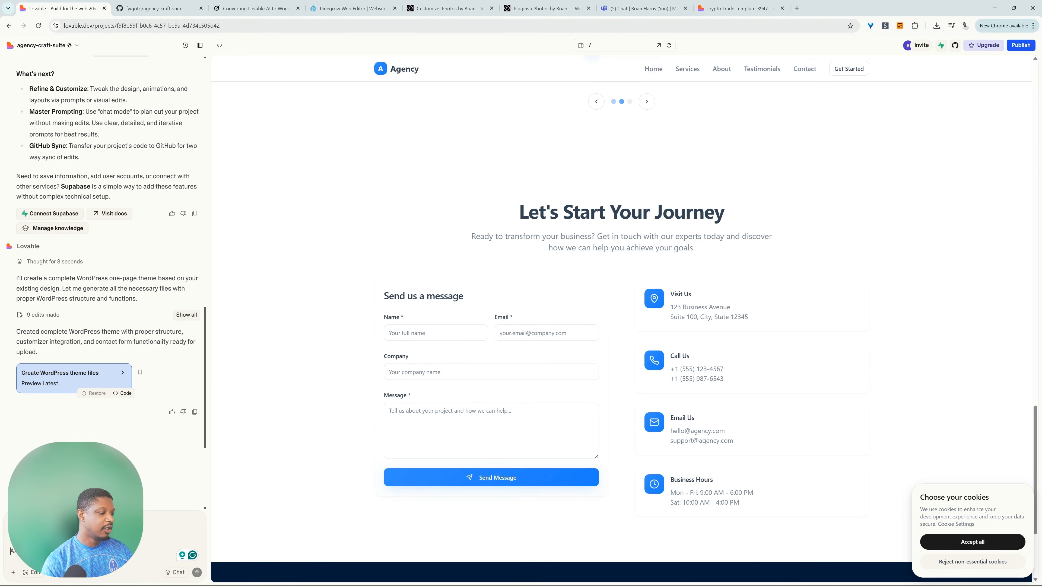
type("w")
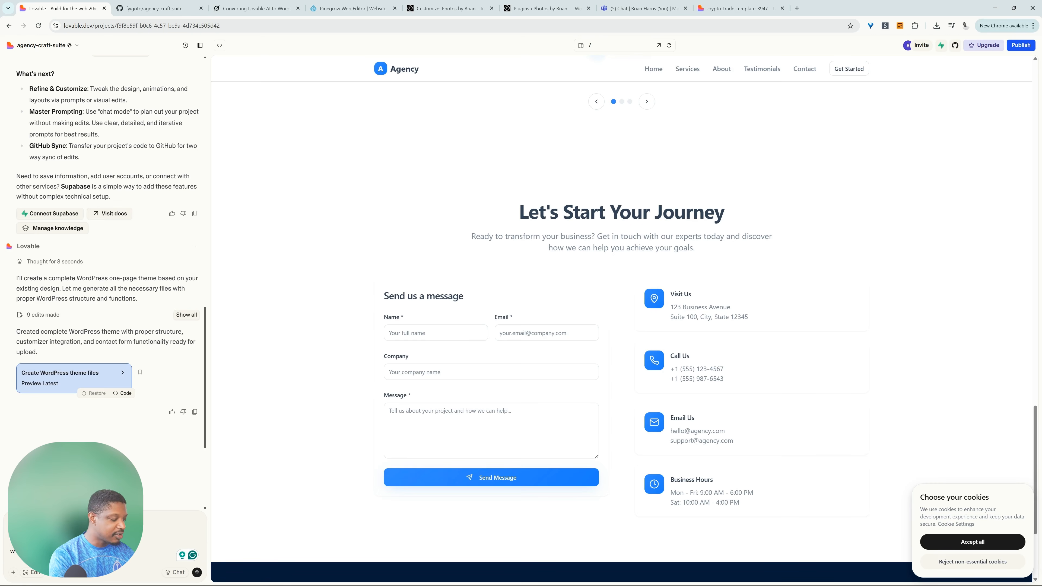
key("Return")
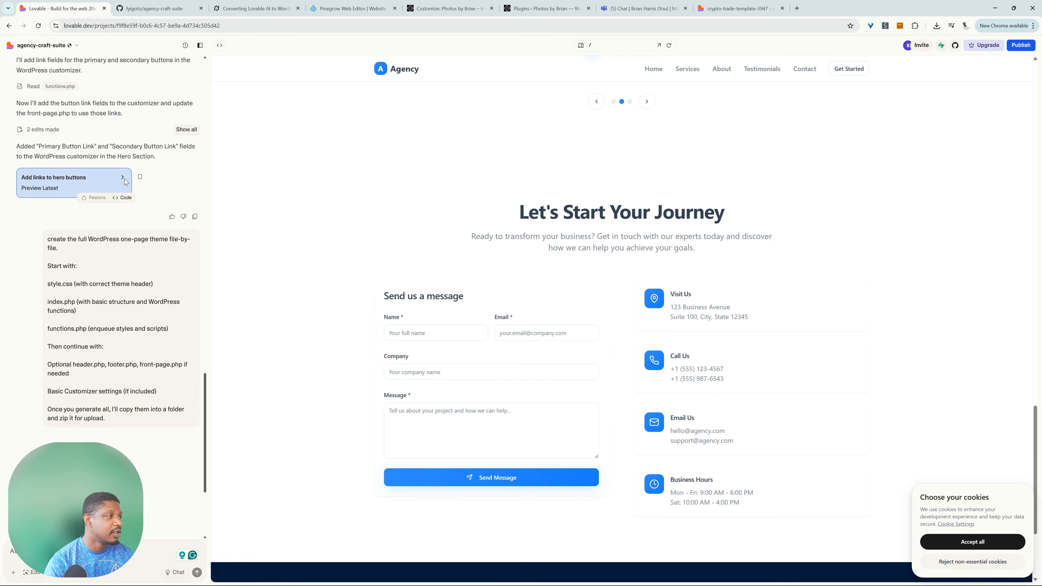
Check the code changes for the hero button links, and download the updated agency-craft-suite repository from GitHub as a ZIP.
left_click(123, 197)
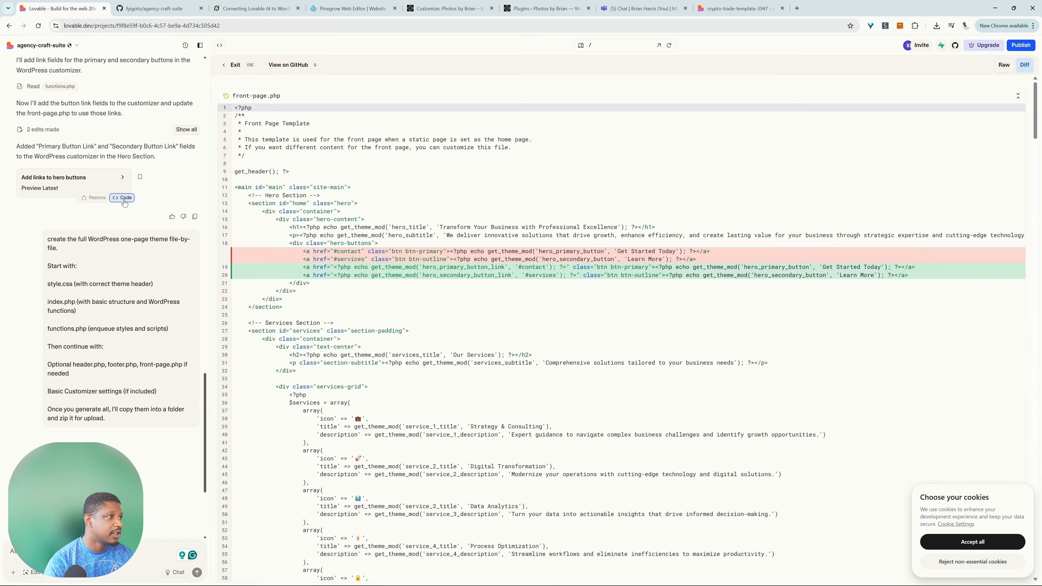
left_click_drag(920, 276, 593, 269)
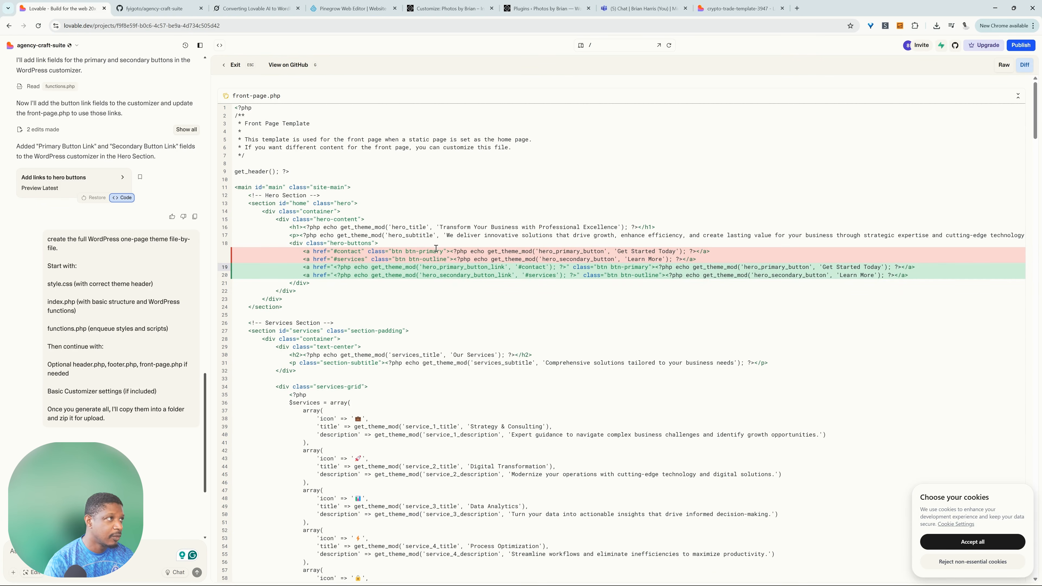
left_click(297, 66)
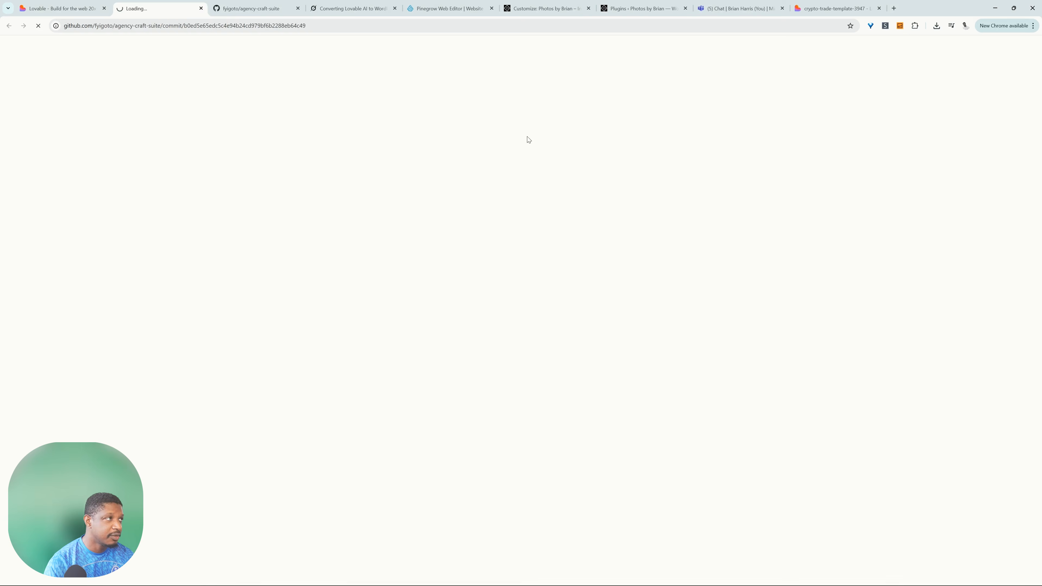
scroll(404, 329, "down", 5)
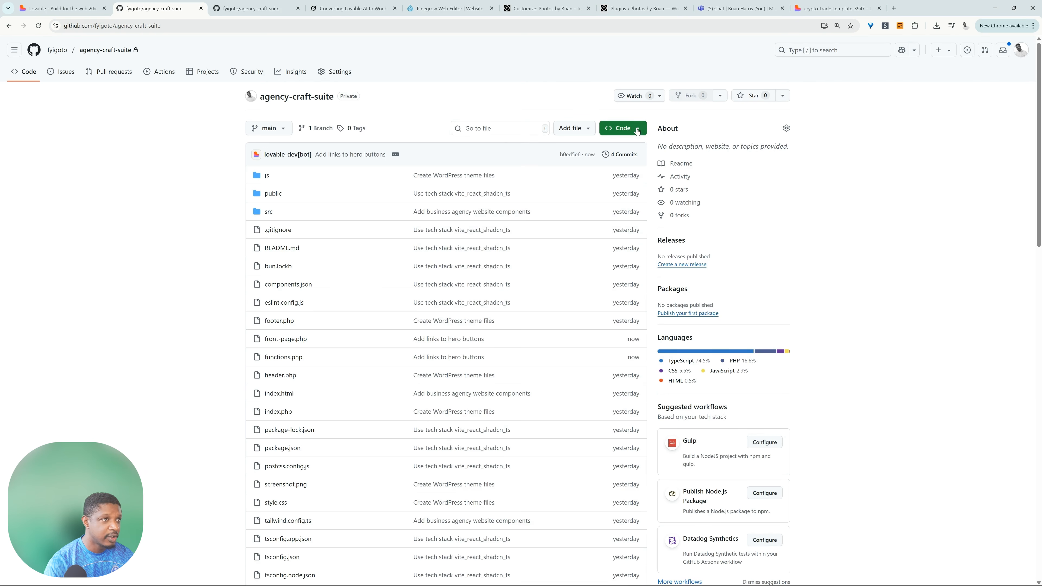
left_click(637, 130)
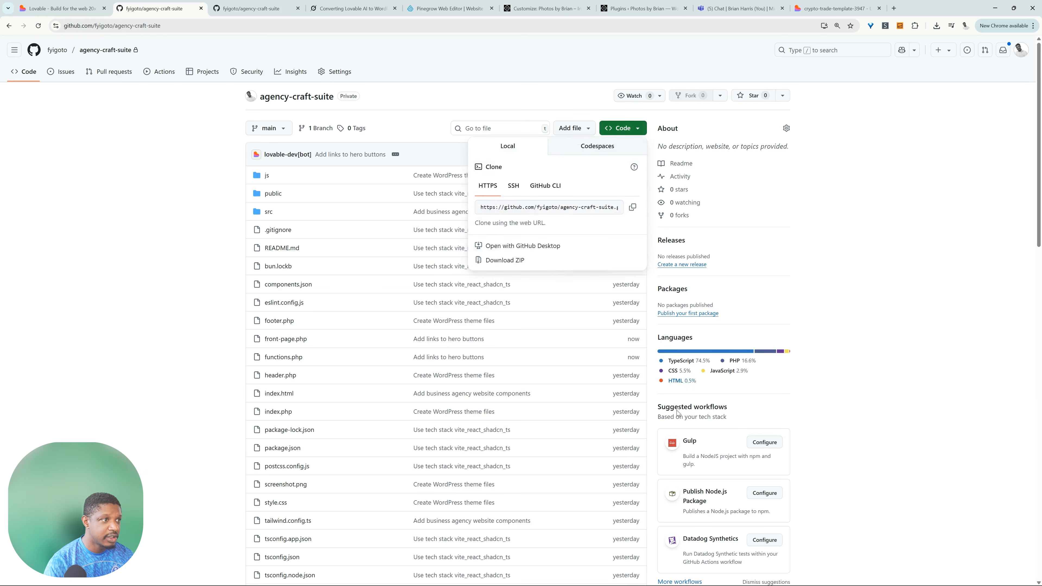
left_click(536, 261)
Switch to the WordPress admin, upload the agency-craft-suite-main (2) ZIP as a theme, and start its installation.
left_click(640, 9)
mouse_move(31, 166)
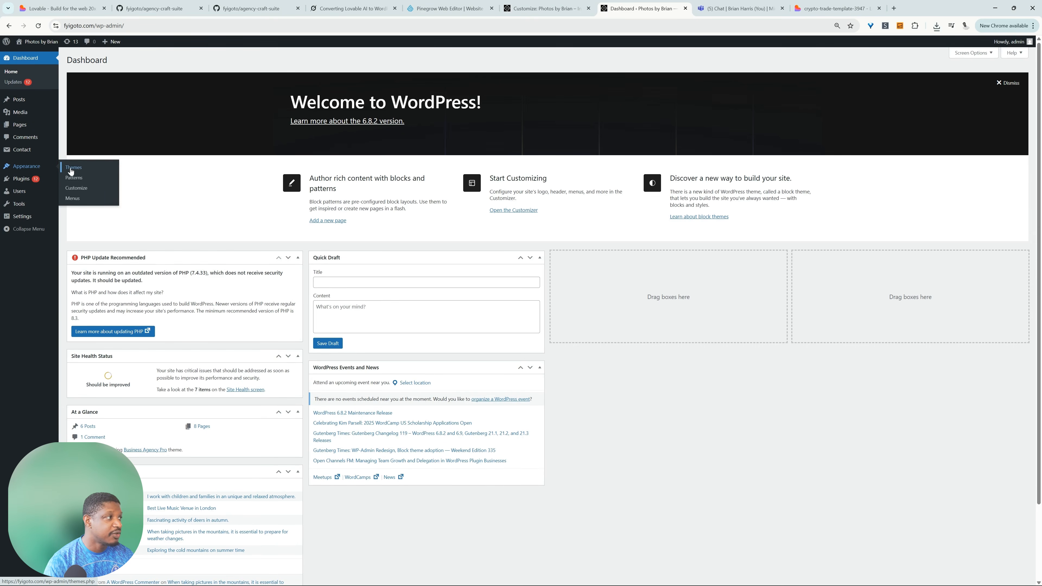
left_click(98, 177)
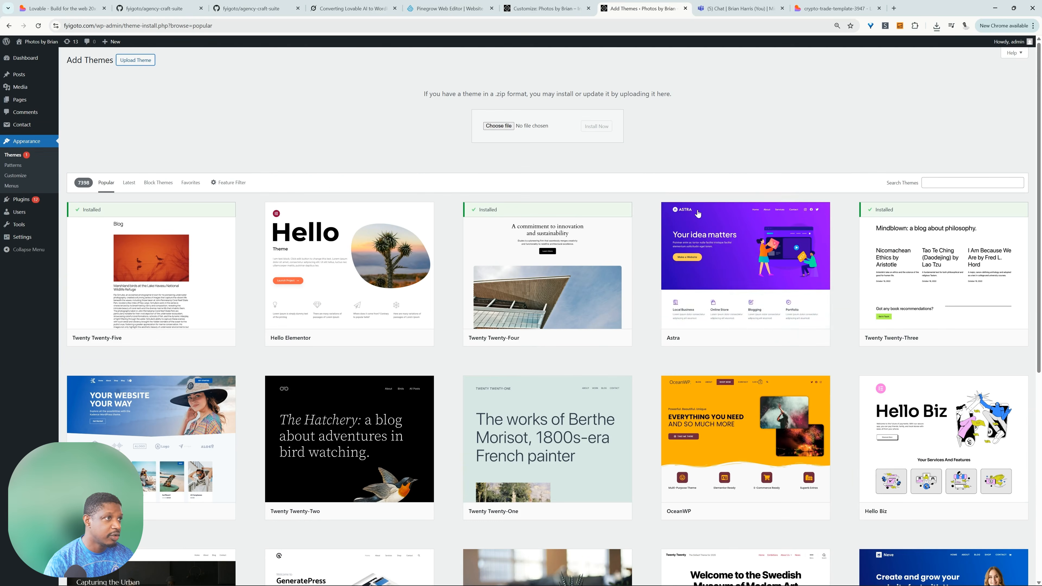
left_click(500, 127)
double_click(150, 88)
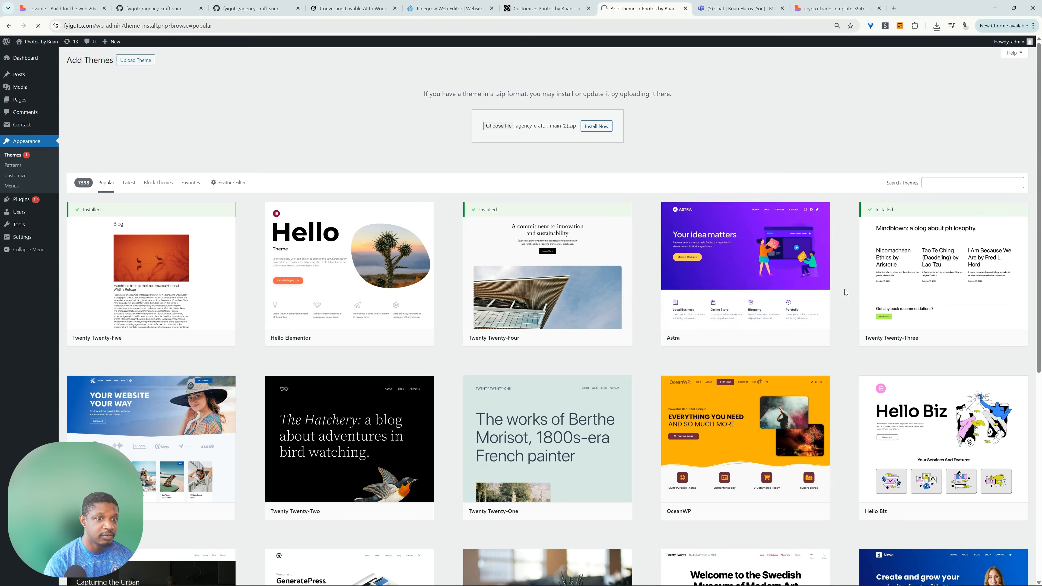
Reload the site's Customizer without keeping unsaved changes, and check the Hero Section's Primary Button Link field.
key("ctrl+shift+Tab")
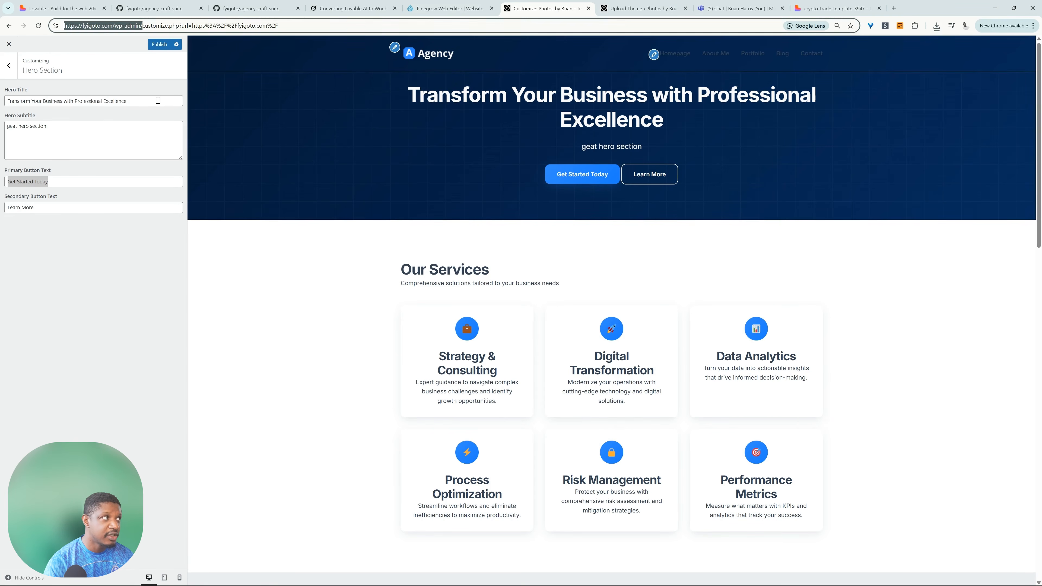
left_click(39, 25)
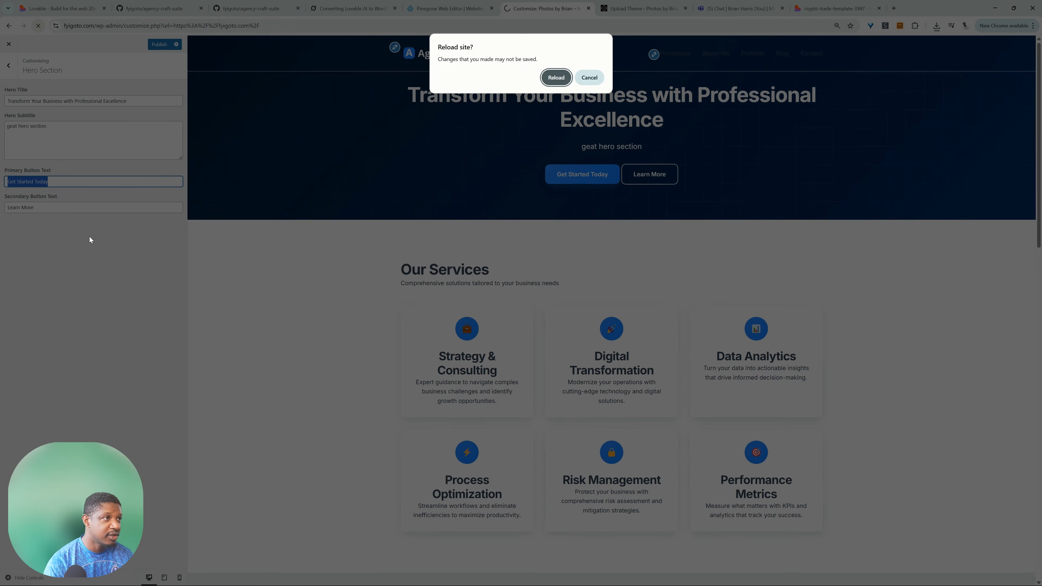
left_click(556, 82)
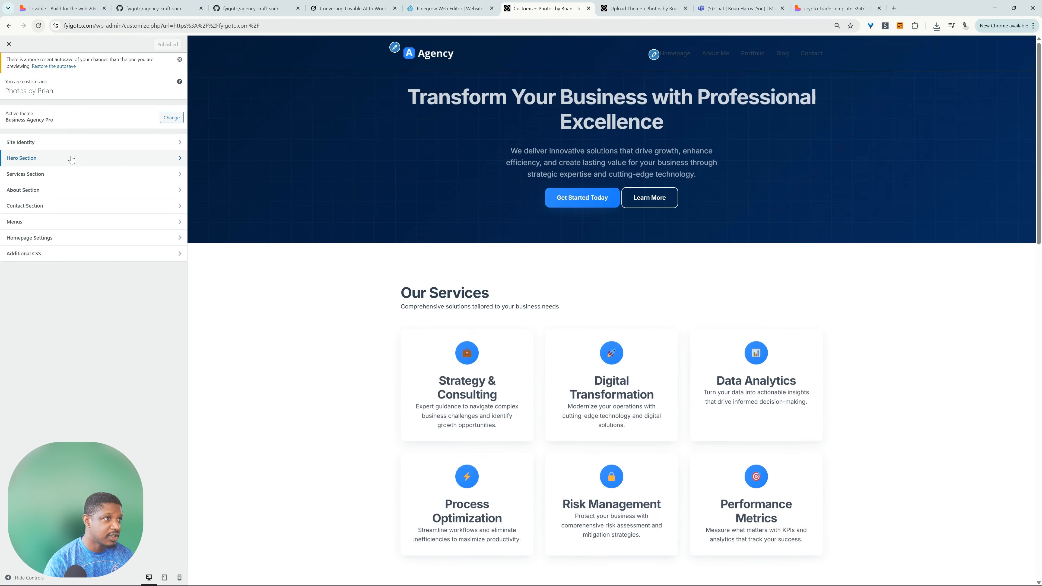
left_click(72, 159)
left_click(62, 229)
key("Tab")
key("Tab")
left_click(42, 229)
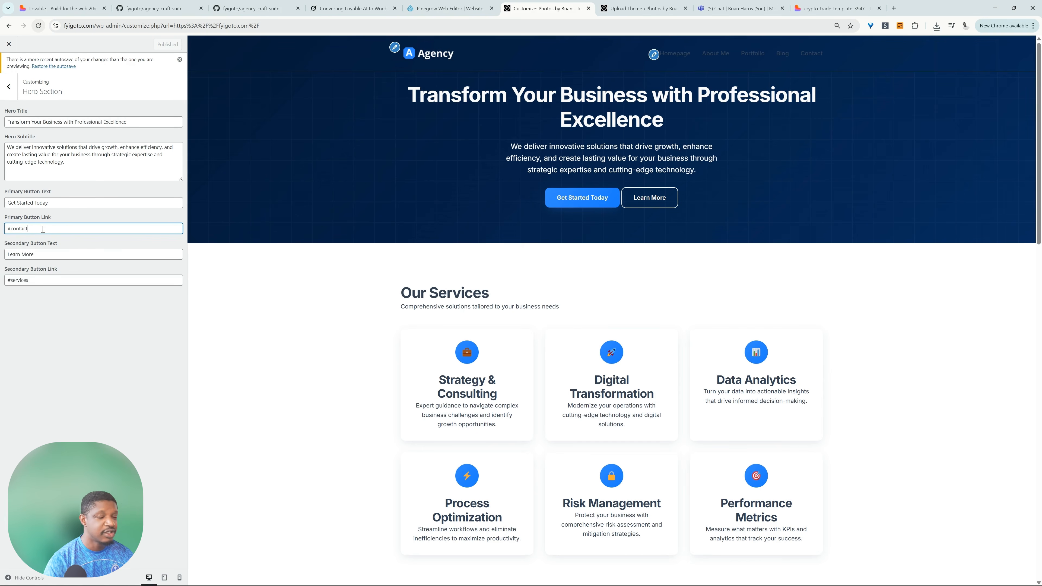